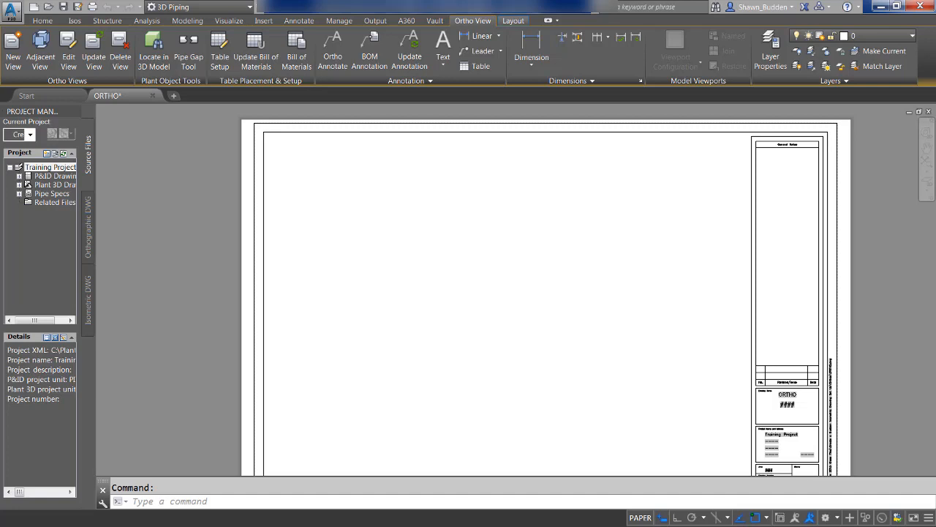
# Open Project Setup and go to the Title Block and Display settings for orthographic drawings
pyautogui.click(49, 20)
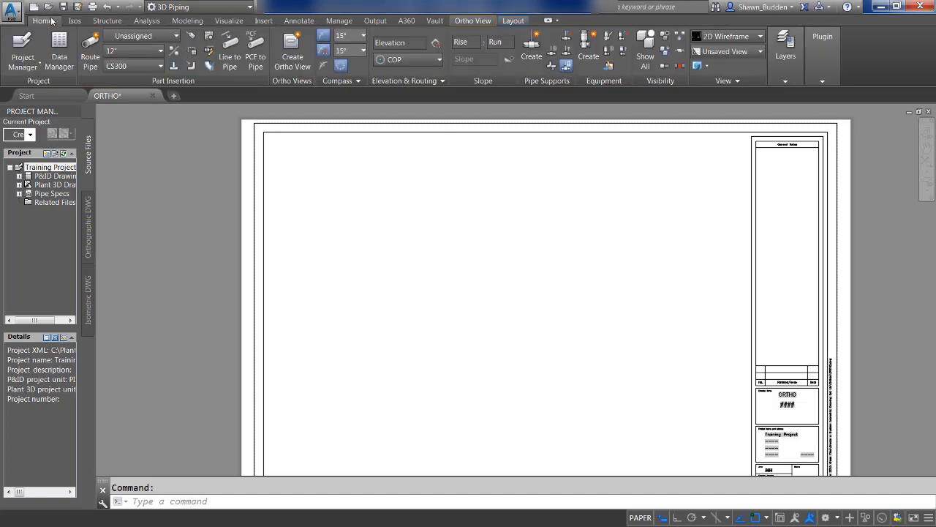
pyautogui.click(24, 59)
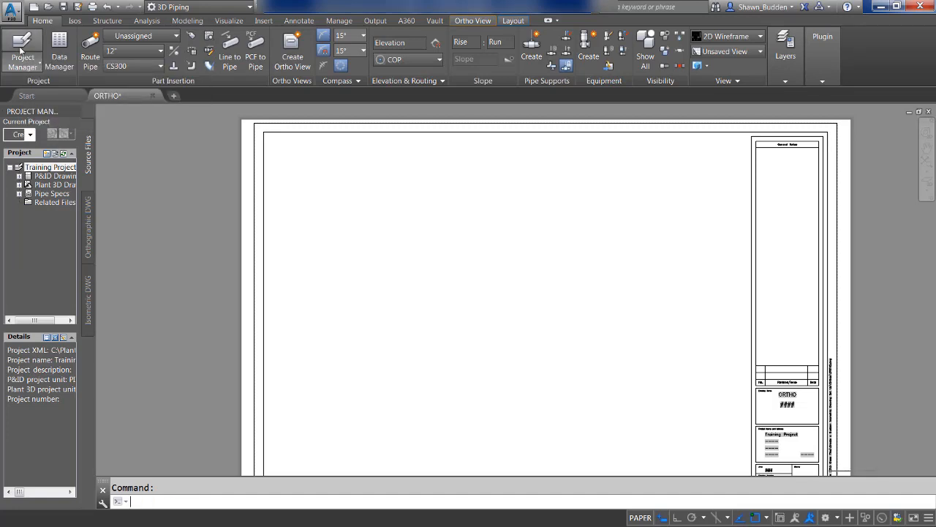
pyautogui.click(24, 63)
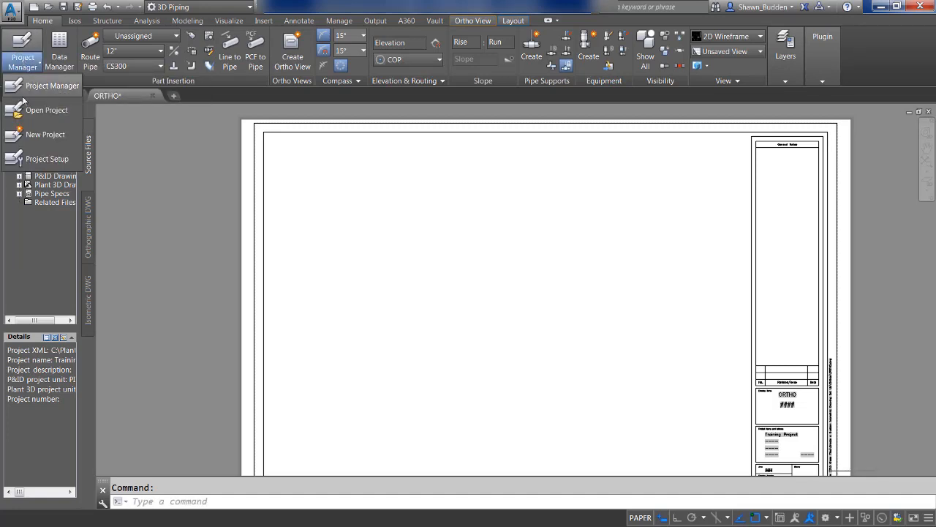
pyautogui.click(51, 165)
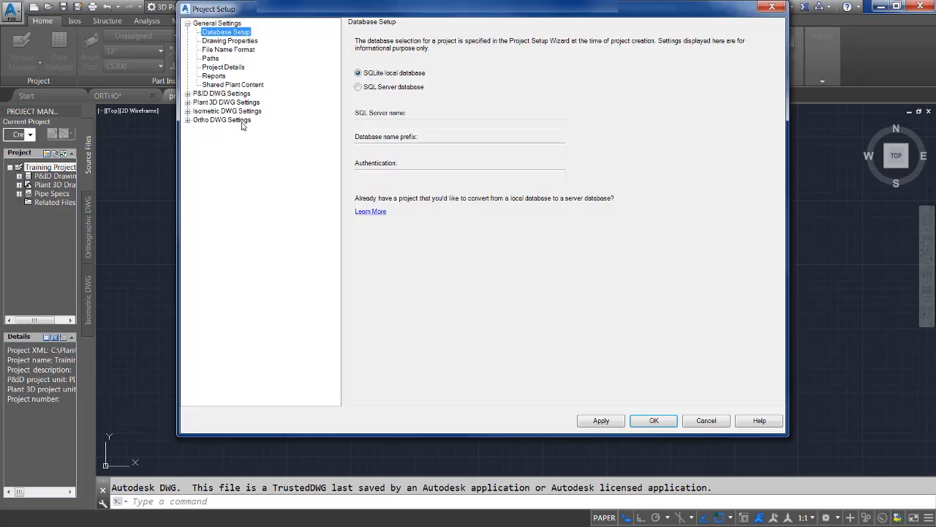
pyautogui.click(187, 120)
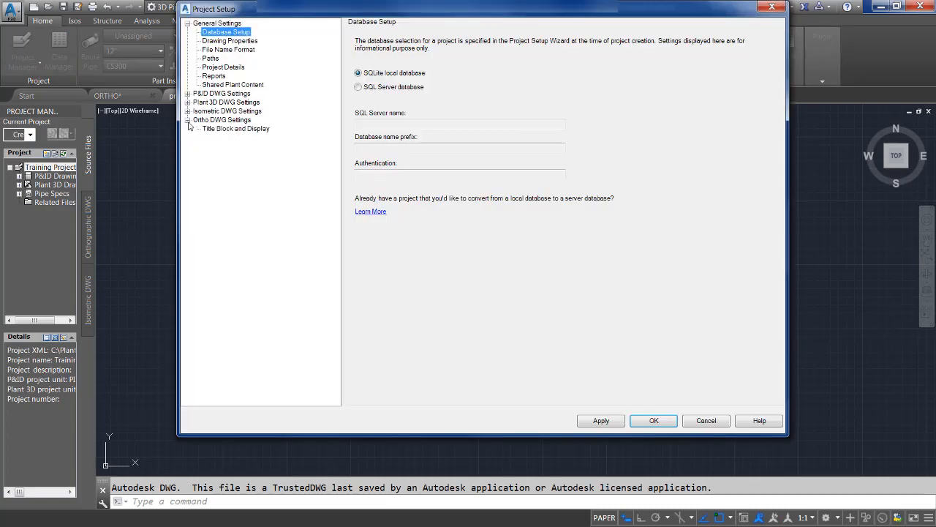
pyautogui.click(237, 129)
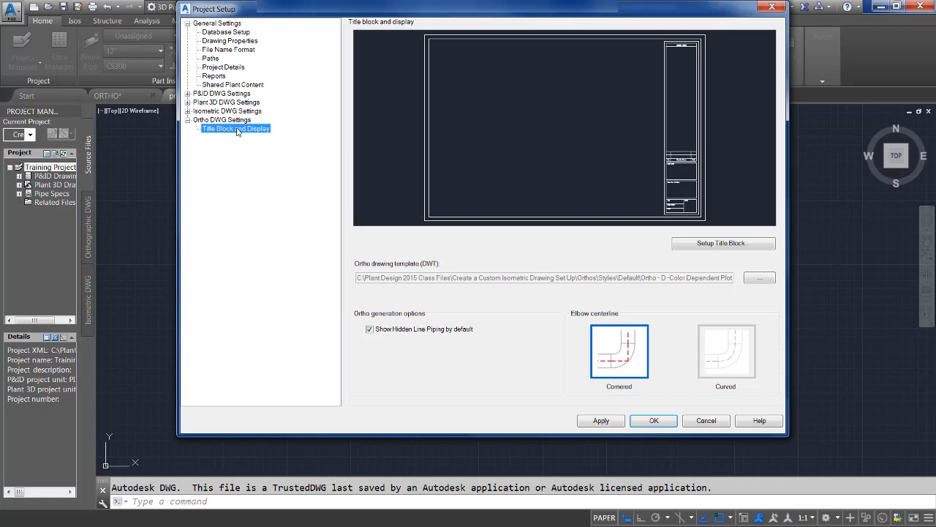
# Select OrthoTemp.dwt as the ortho drawing template
pyautogui.click(765, 282)
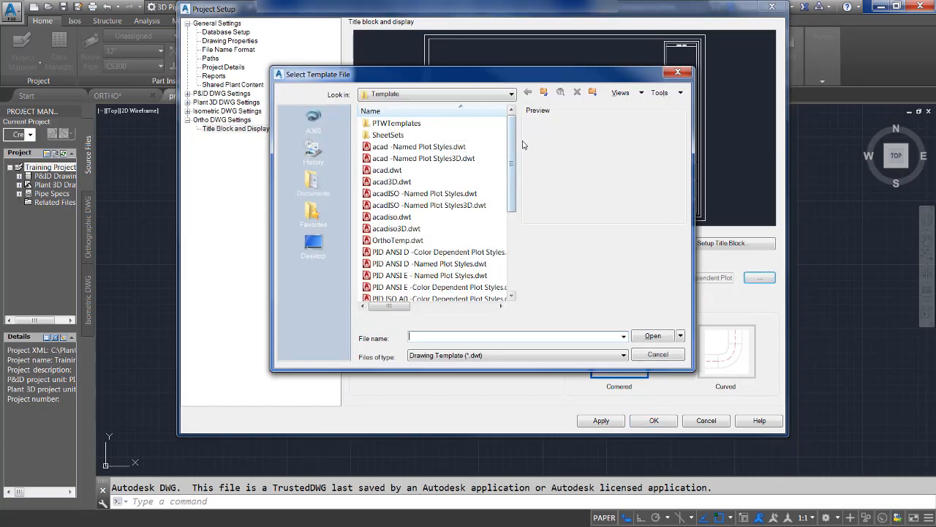
pyautogui.click(401, 241)
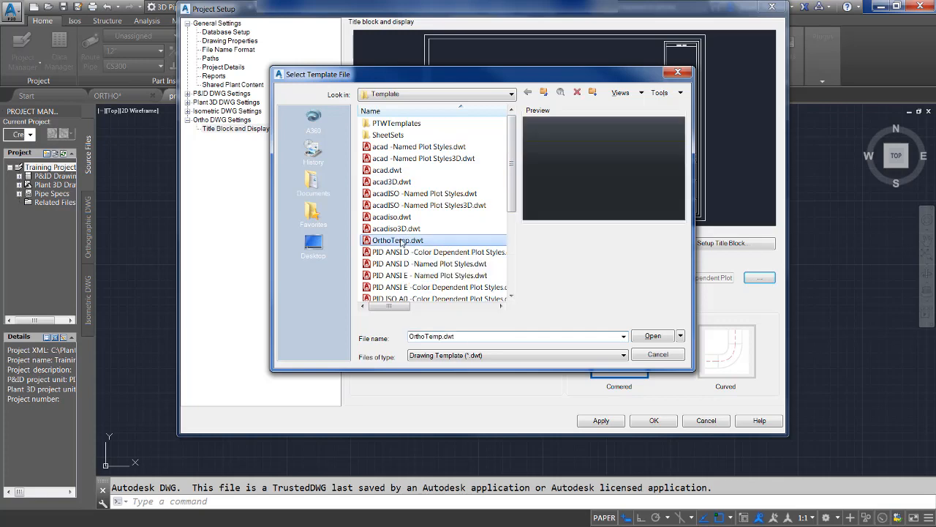
pyautogui.click(655, 337)
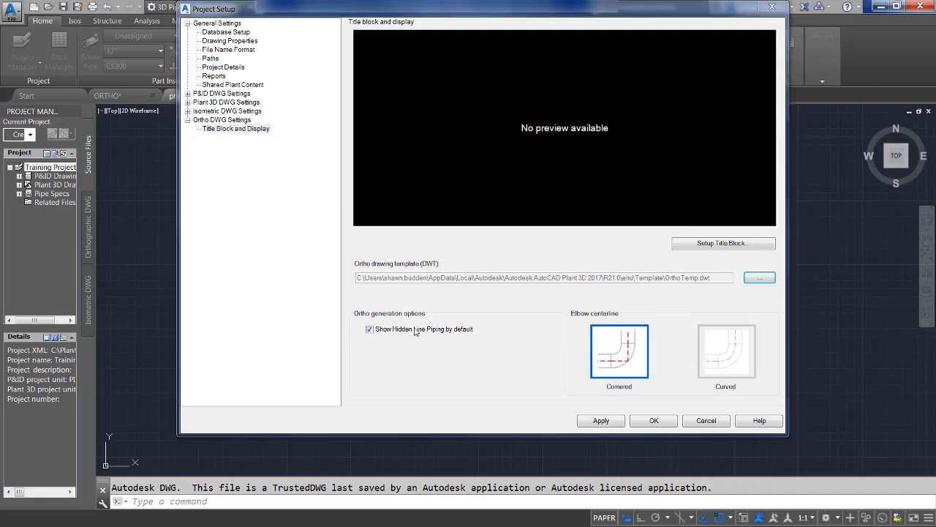
# Toggle the default hidden line piping display off and on, and switch the elbow centerline to Curved and back to Cornered
pyautogui.click(370, 330)
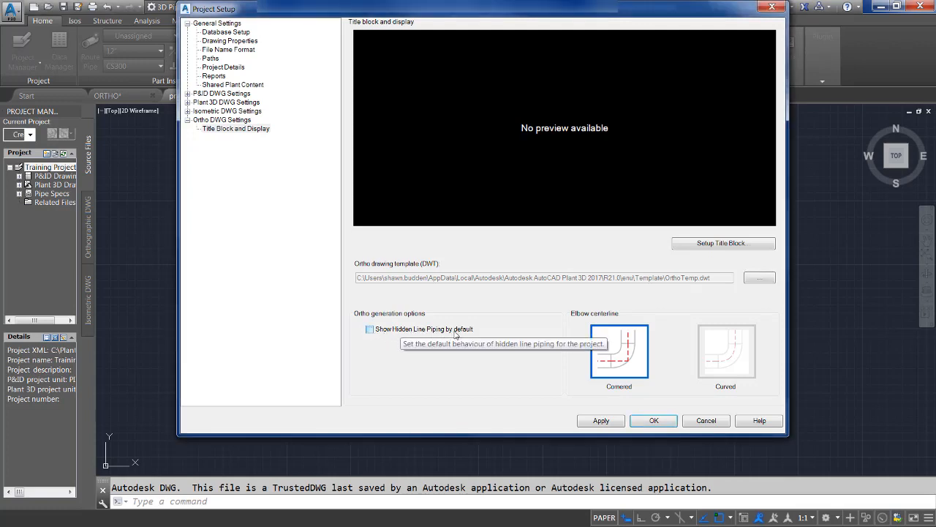
pyautogui.click(370, 330)
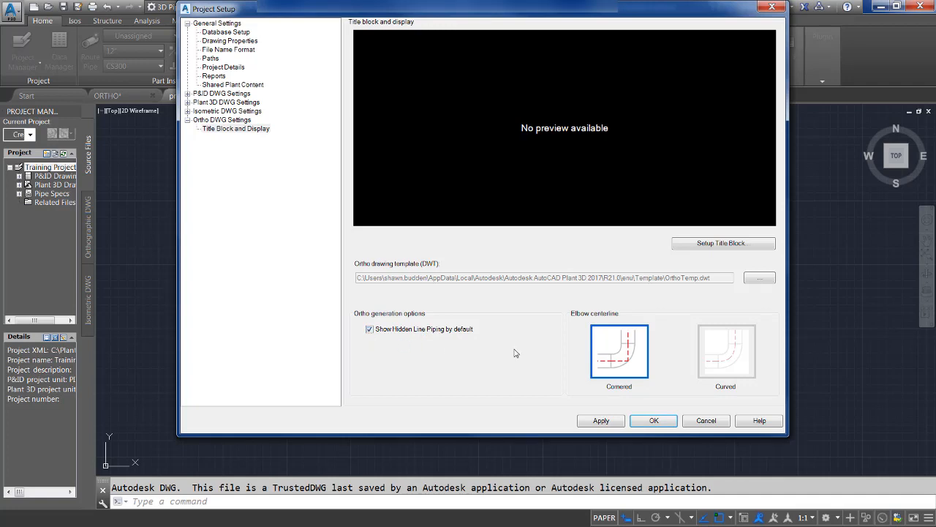
pyautogui.click(725, 357)
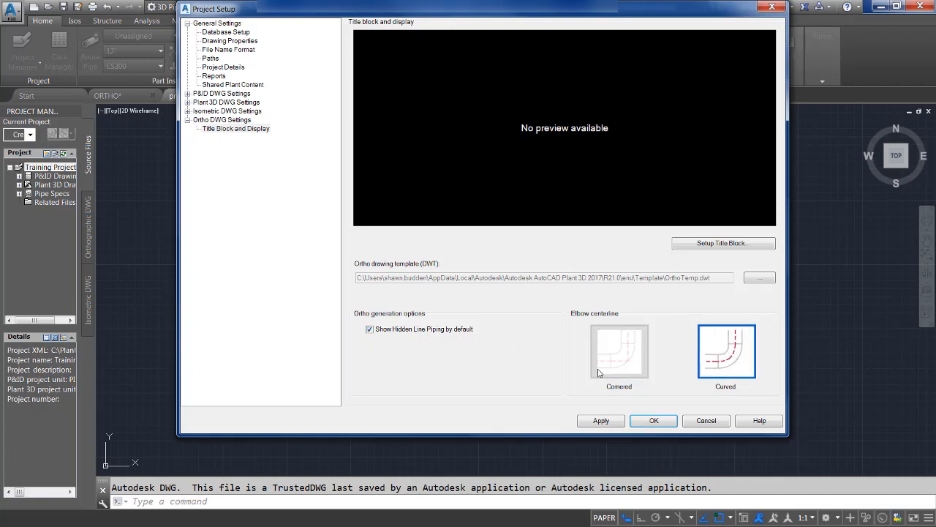
pyautogui.click(603, 365)
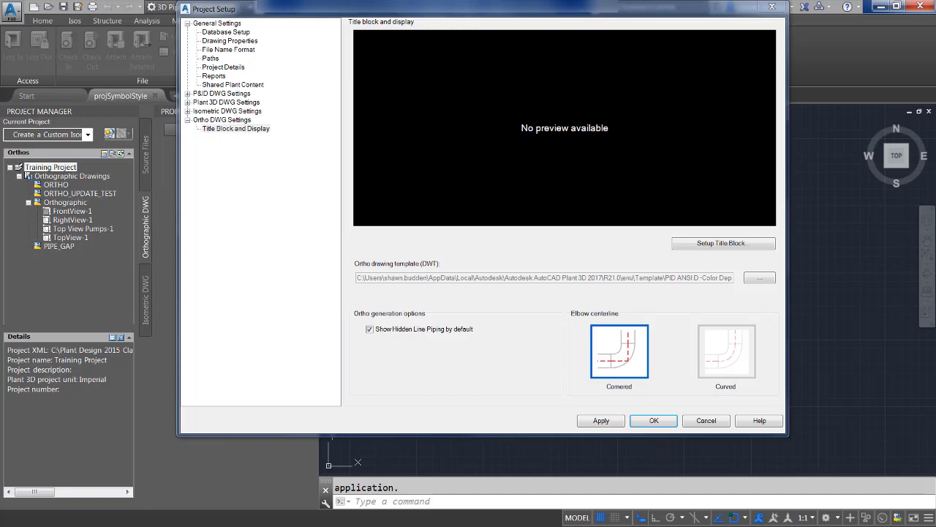
# Set the ortho drawing template to PID ANSI D -Color Dependent Plot Styles.dwt
pyautogui.click(757, 279)
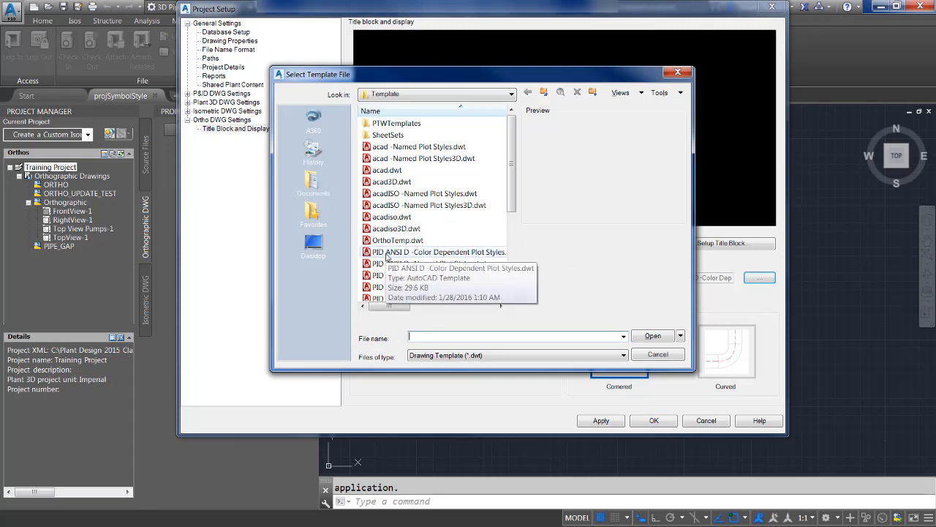
pyautogui.click(387, 256)
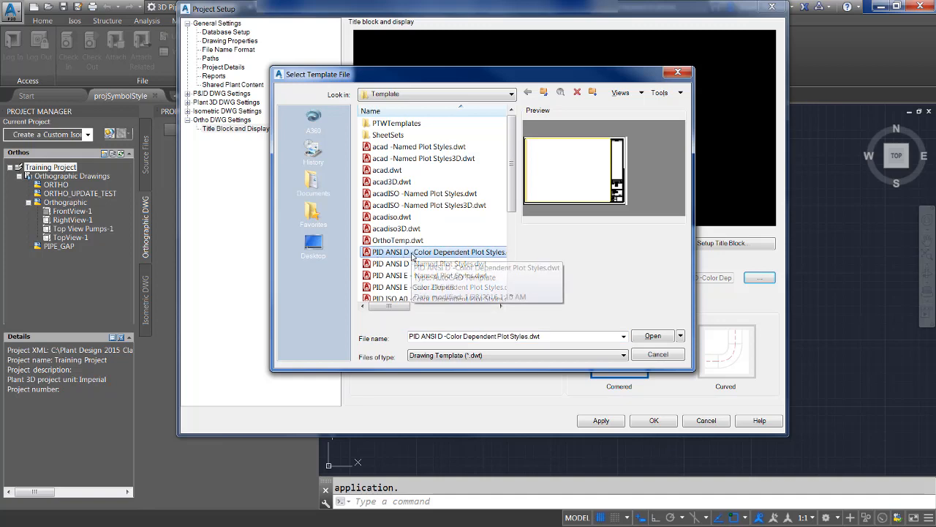
pyautogui.click(657, 338)
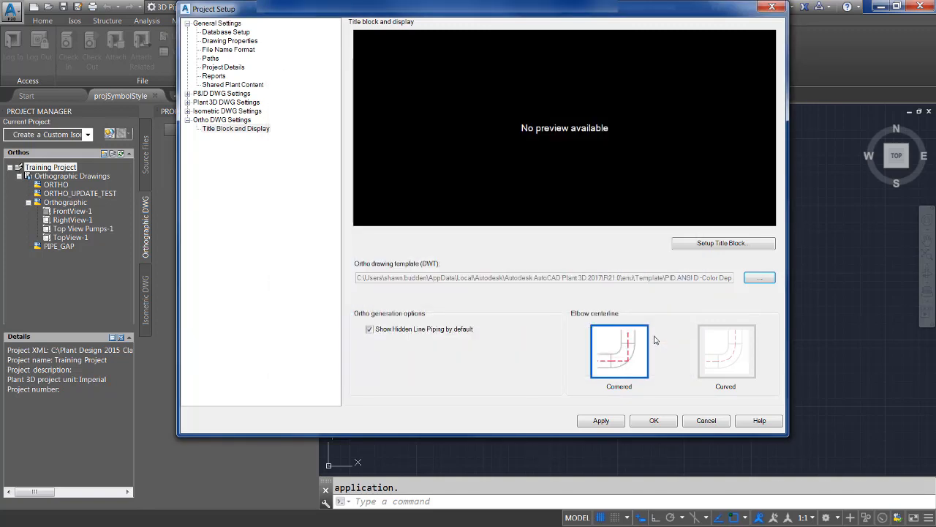
# Open the template's title block setup, switch from the viewport to paper space and inspect the title block
pyautogui.click(721, 243)
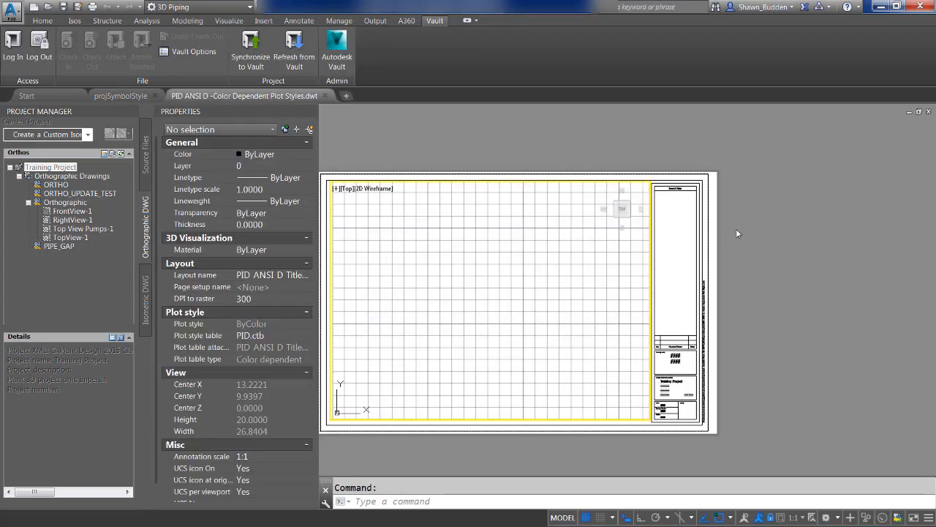
pyautogui.scroll(1, 607, 316)
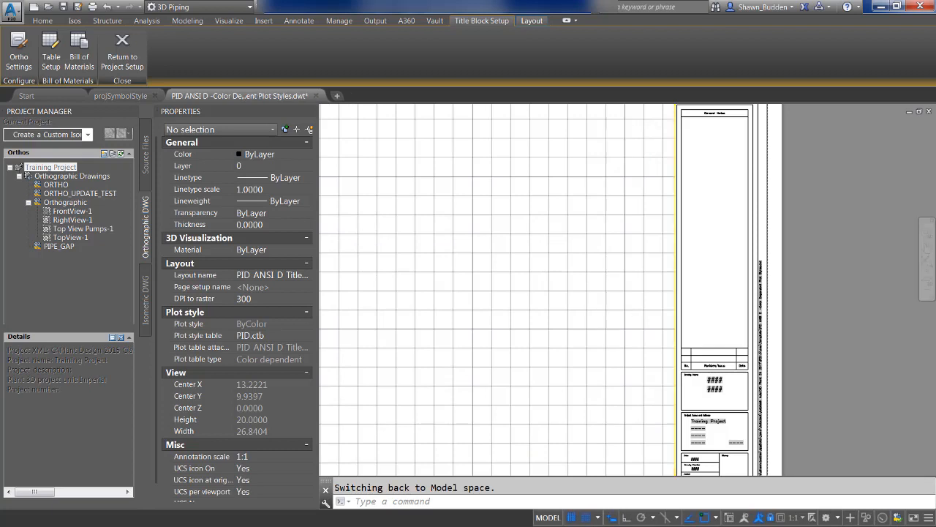
pyautogui.scroll(-1, 606, 316)
pyautogui.scroll(1, 606, 316)
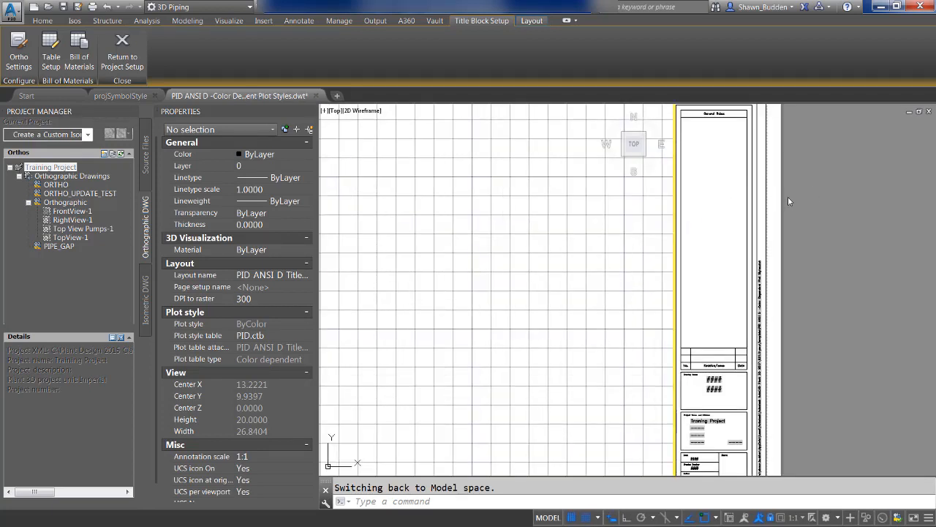
pyautogui.scroll(-1, 717, 314)
pyautogui.scroll(2, 721, 318)
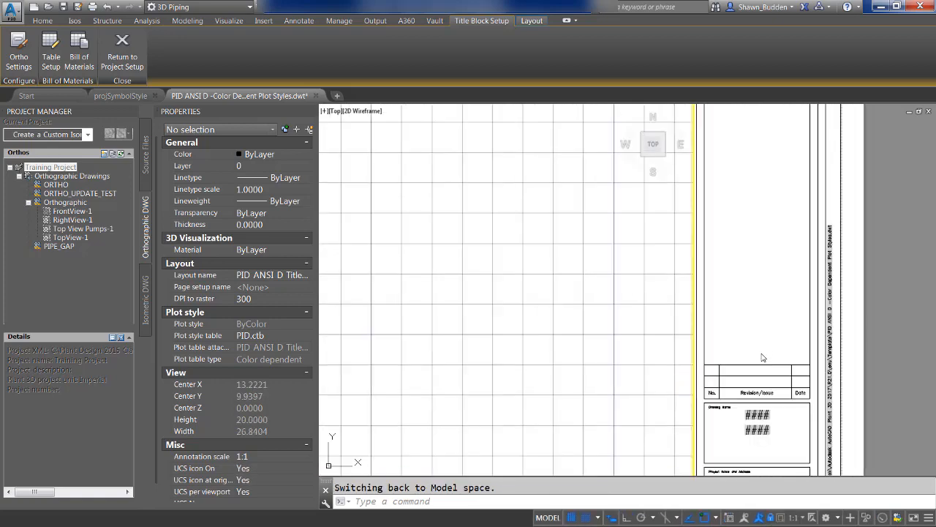
pyautogui.doubleClick(743, 346)
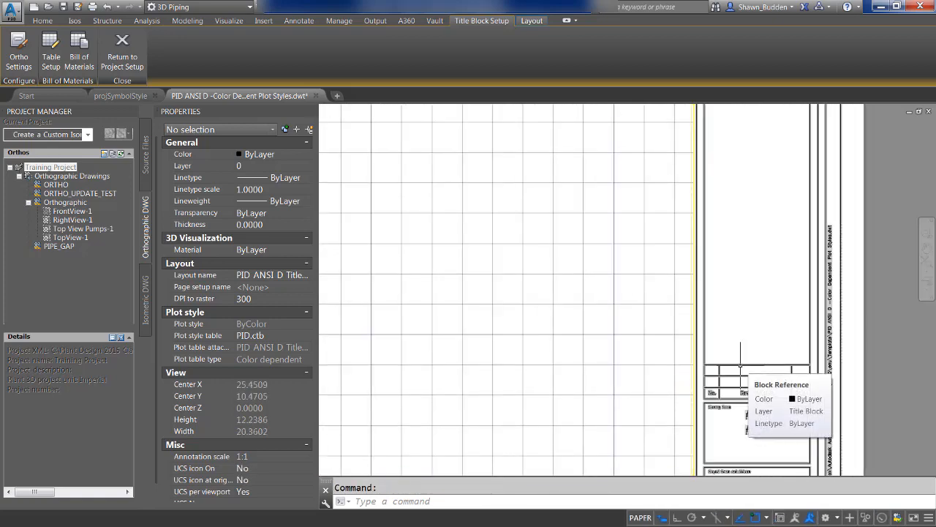
pyautogui.scroll(-3, 740, 366)
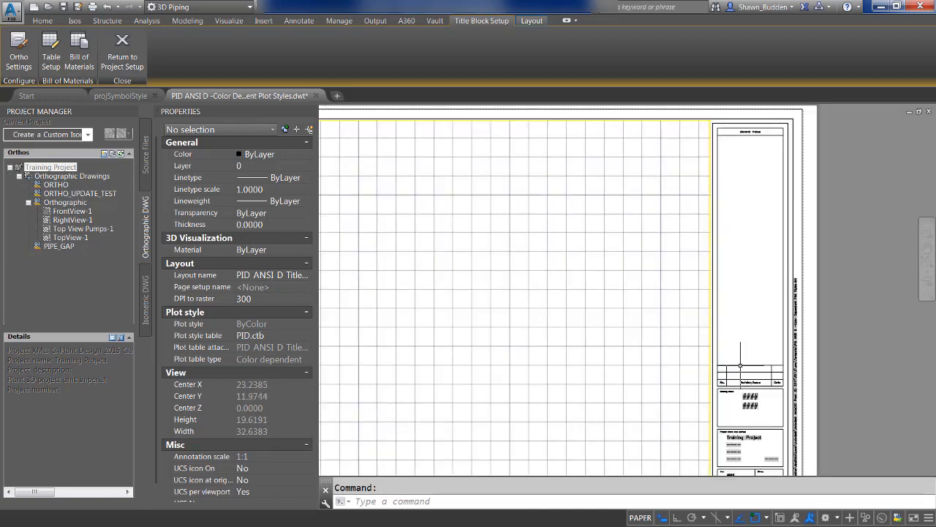
pyautogui.scroll(3, 741, 366)
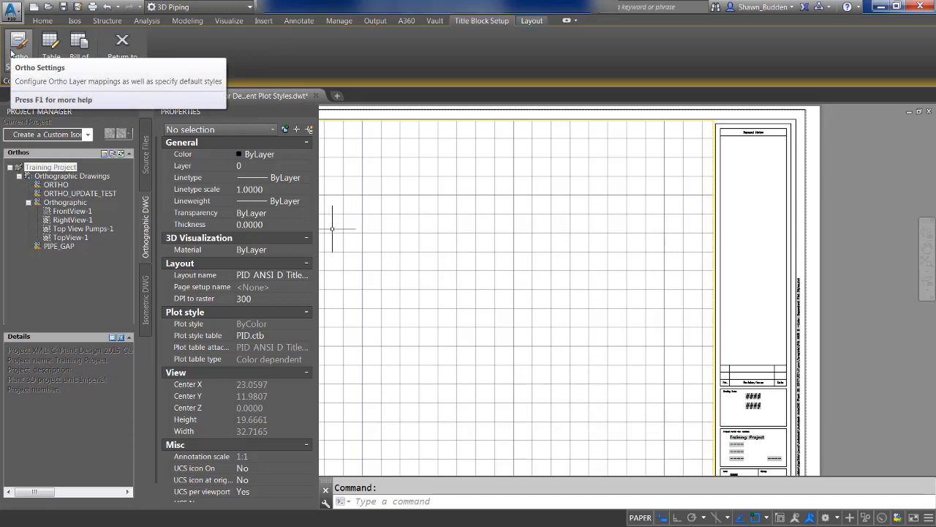
# Open the Ortho Settings and examine the component layer mappings and the option to use 3D model layers, keeping the current settings
pyautogui.click(13, 52)
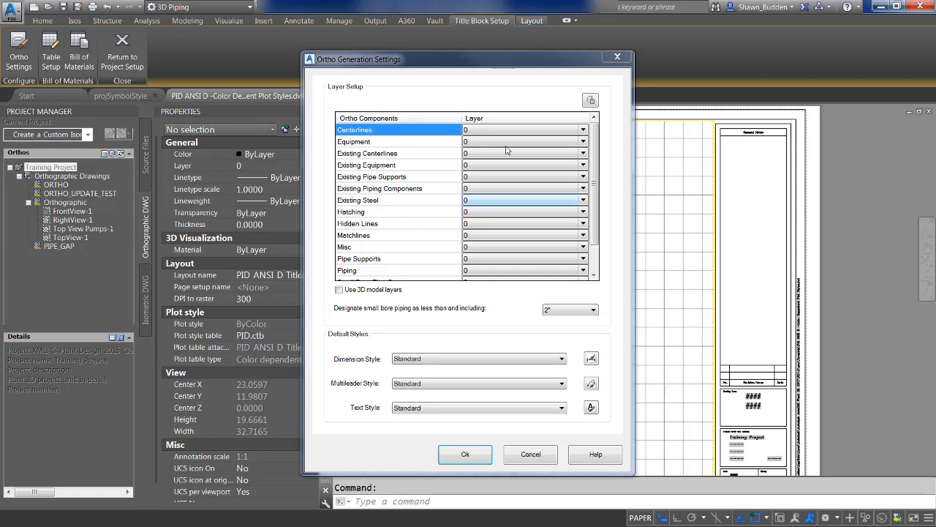
pyautogui.click(584, 132)
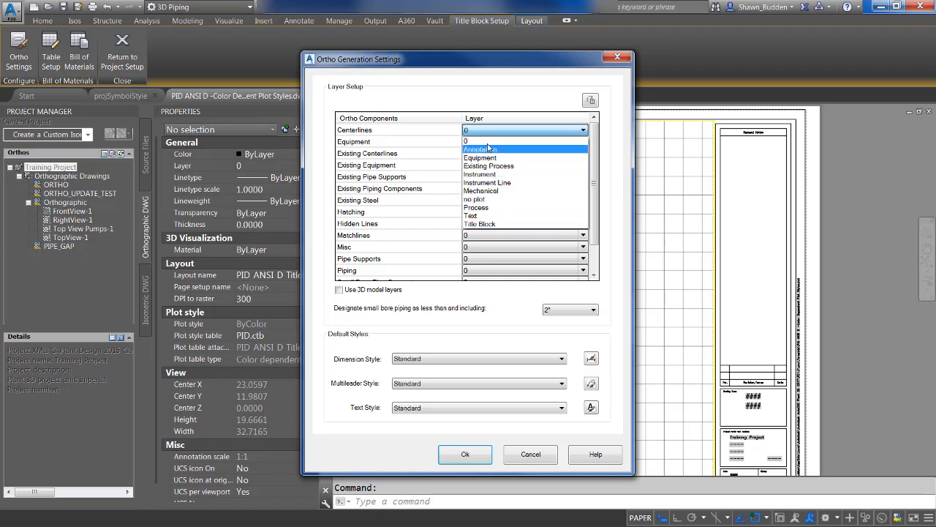
pyautogui.click(543, 129)
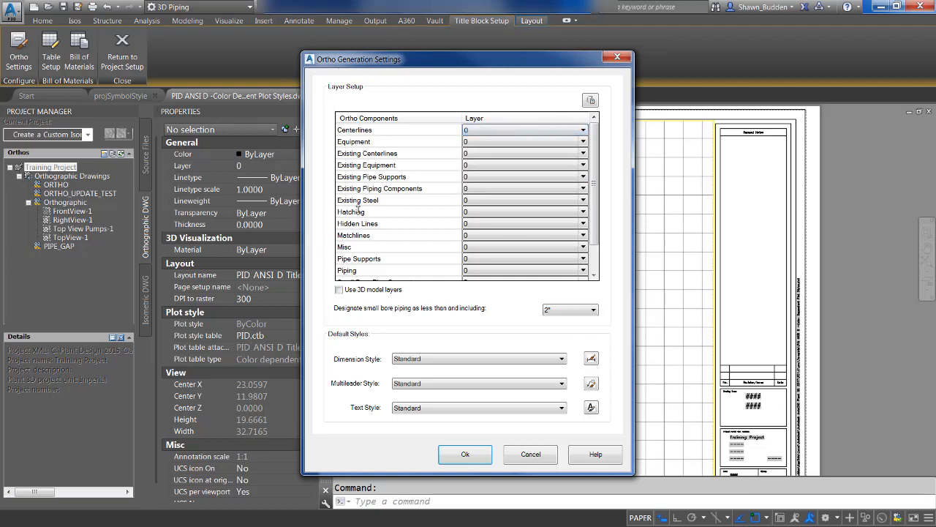
pyautogui.moveTo(591, 147); pyautogui.dragTo(591, 170)
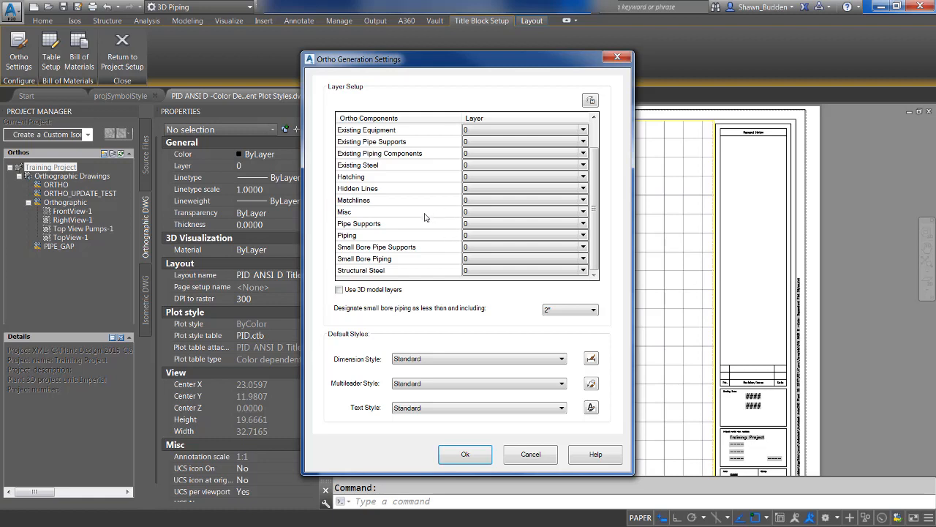
pyautogui.moveTo(424, 218)
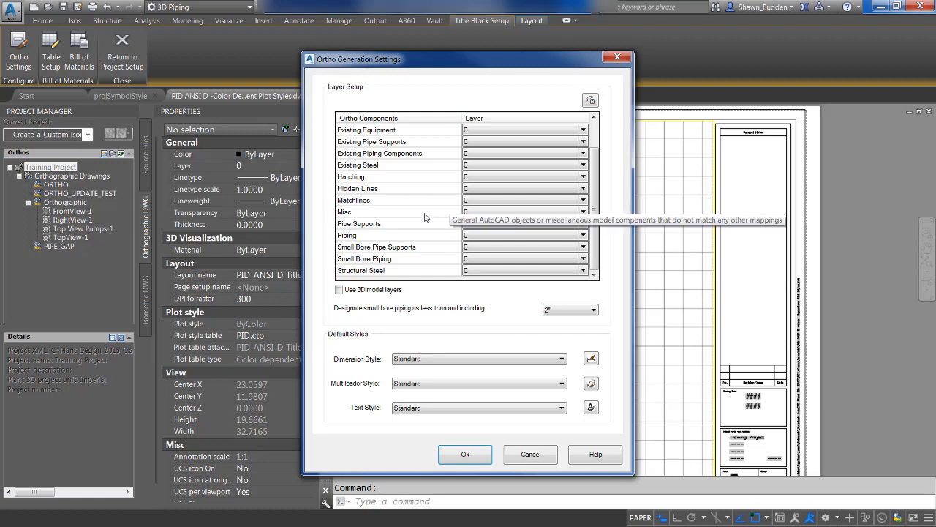
pyautogui.click(339, 291)
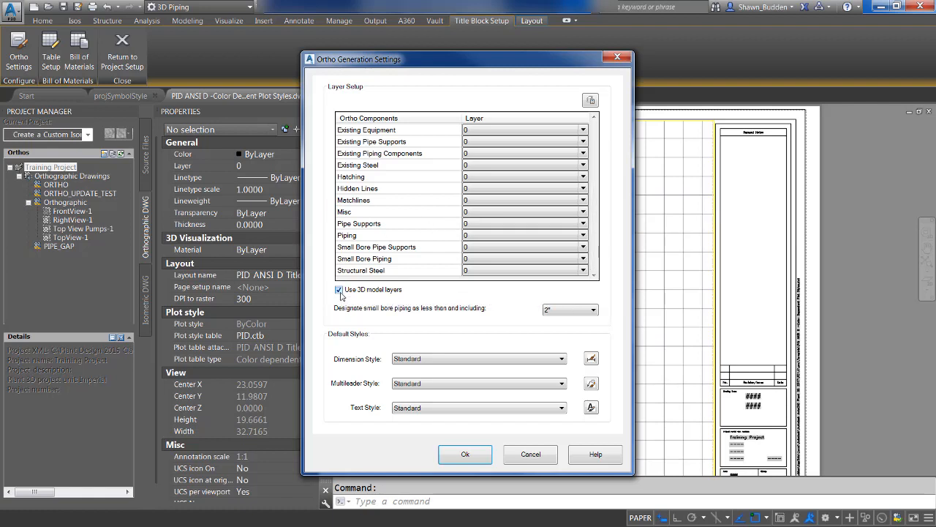
pyautogui.click(339, 290)
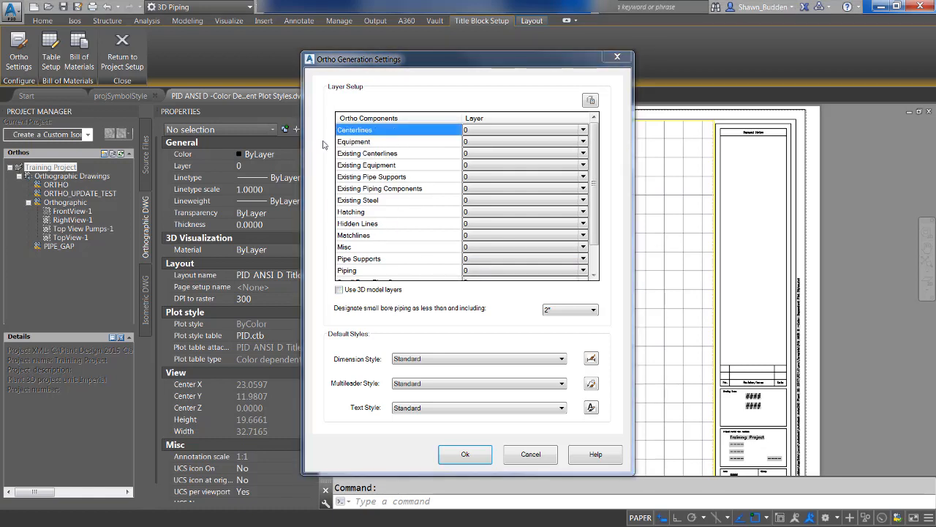
# Map the Equipment ortho component to the Equipment layer and accept the ortho generation settings
pyautogui.click(584, 143)
pyautogui.click(480, 169)
pyautogui.click(466, 453)
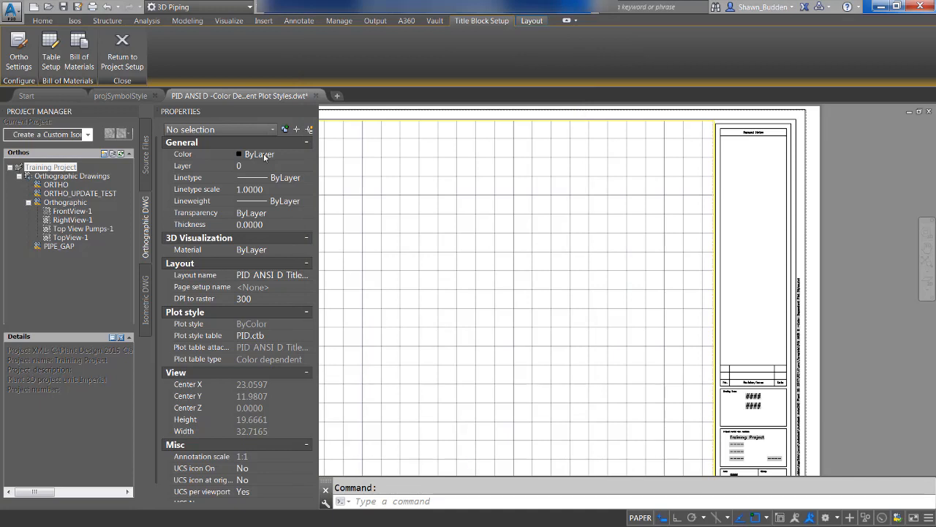
# Open Project Setup and display the Pipe Run Component class settings within the Plant 3D piping and equipment class definitions
pyautogui.click(41, 21)
pyautogui.click(33, 62)
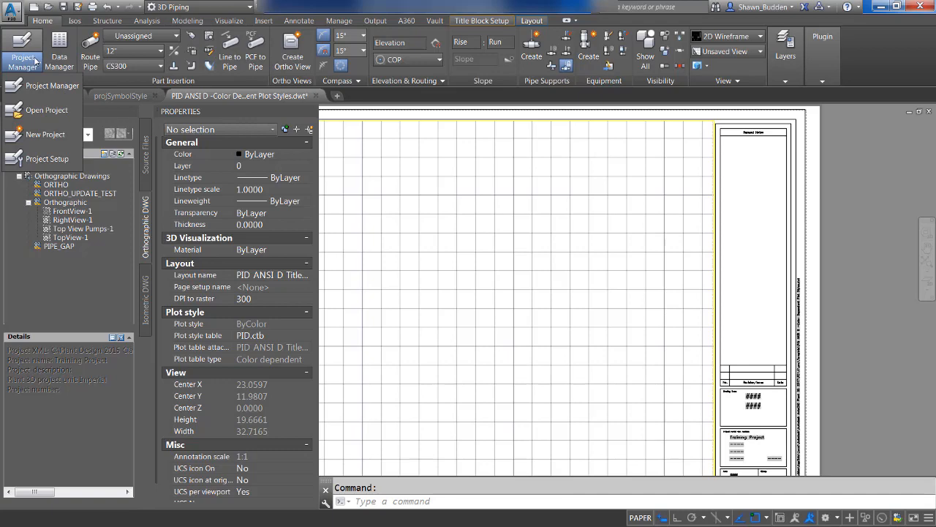
pyautogui.click(45, 165)
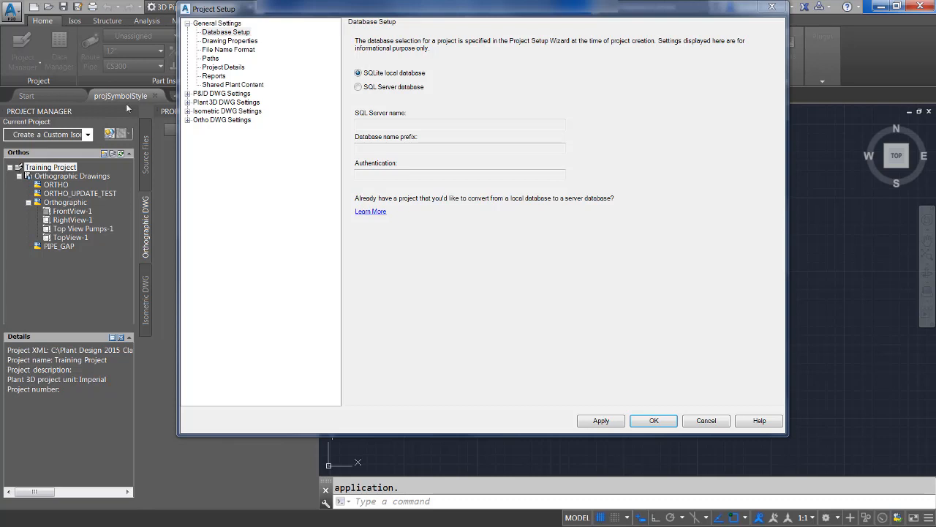
pyautogui.click(188, 103)
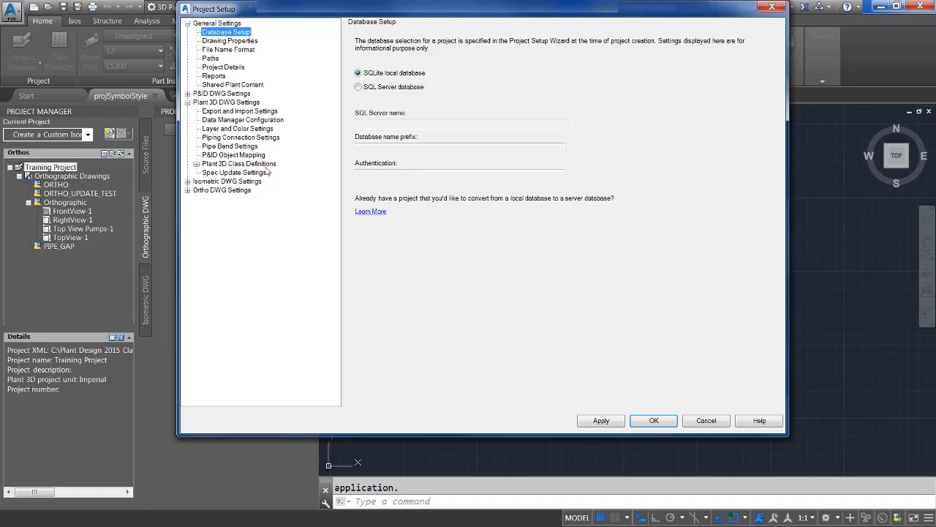
pyautogui.click(197, 165)
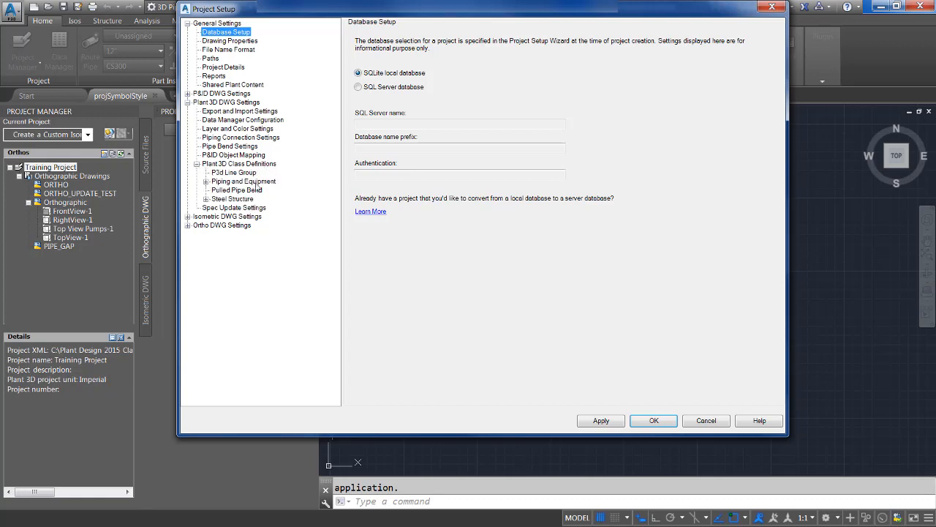
pyautogui.click(206, 182)
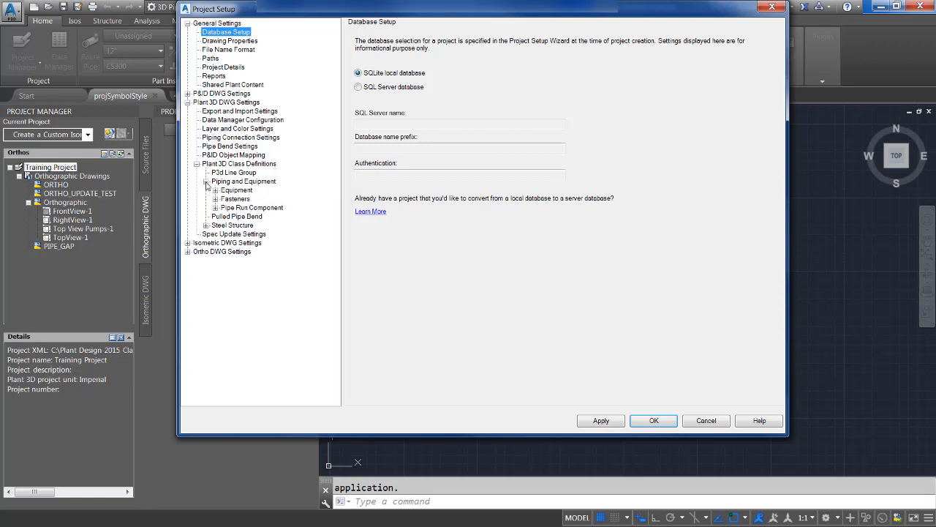
pyautogui.click(241, 208)
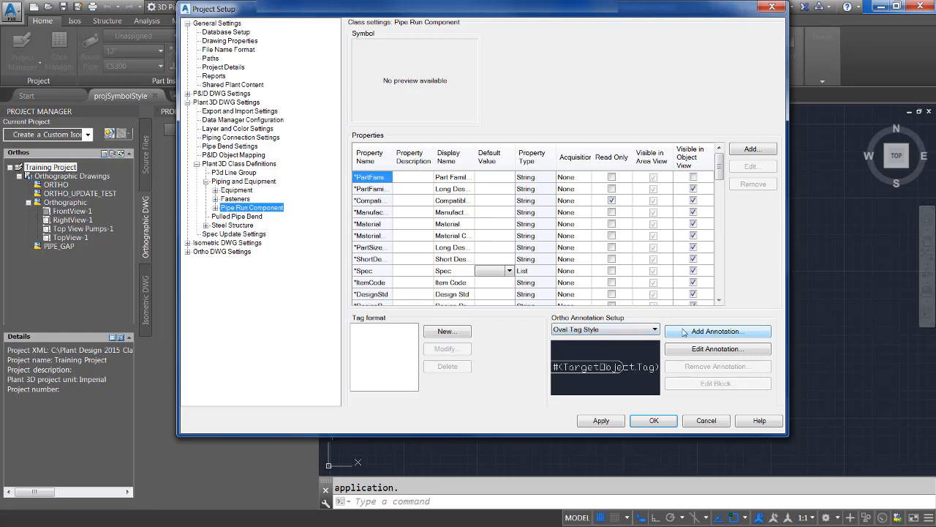
# Add an ortho annotation style based on Bottom of Pipe [BOP], accepting its default symbol settings
pyautogui.click(605, 332)
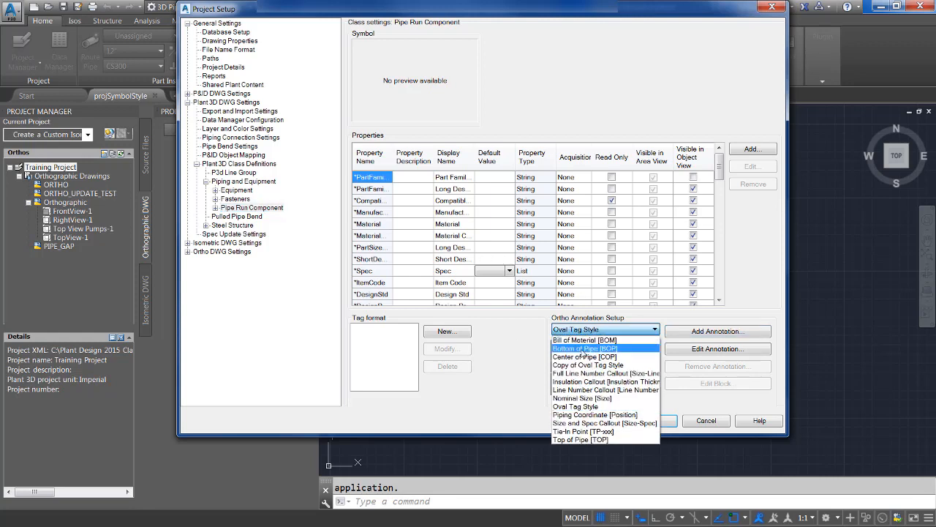
pyautogui.click(583, 348)
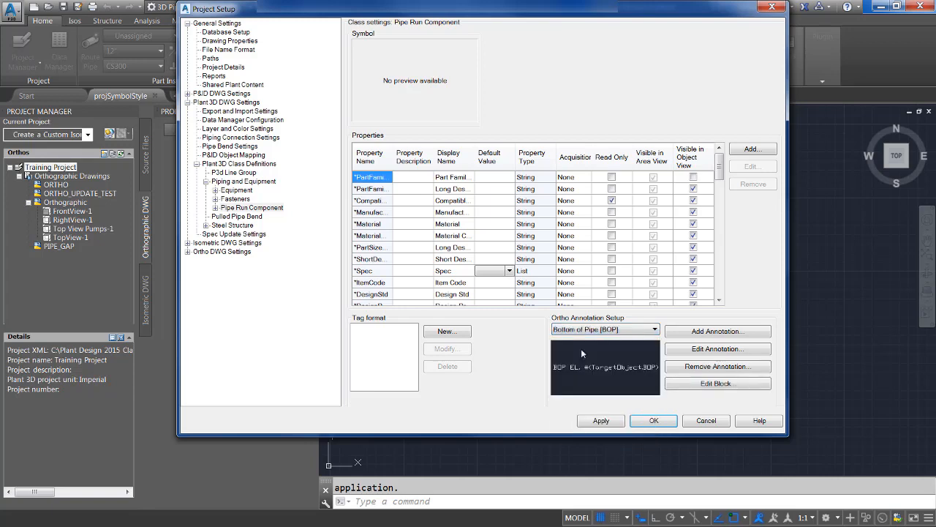
pyautogui.click(721, 333)
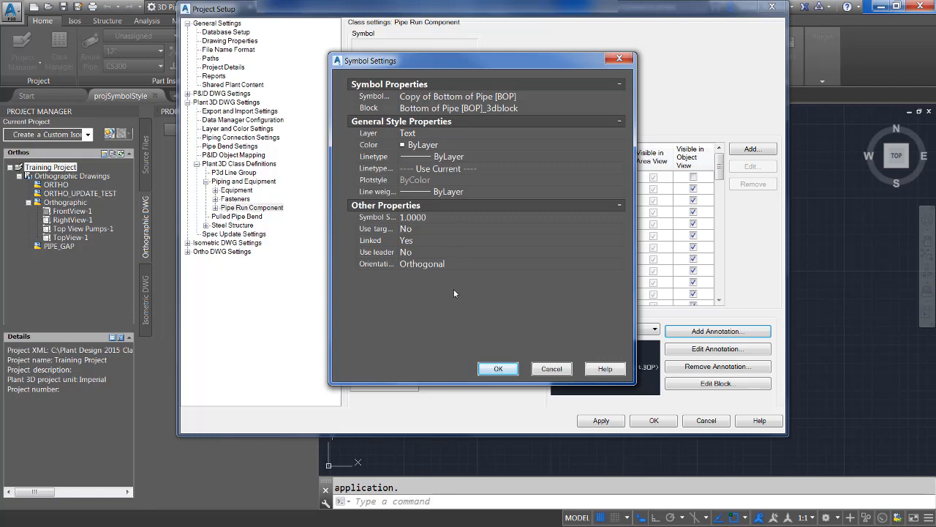
pyautogui.click(509, 372)
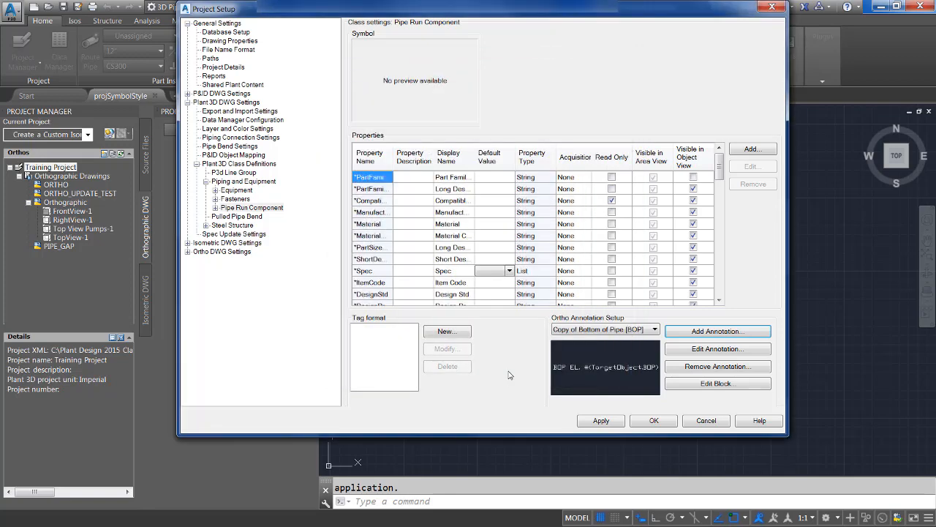
# Examine the symbol settings of the copied Bottom of Pipe annotation and view its block in the Block Editor without editing it
pyautogui.click(733, 353)
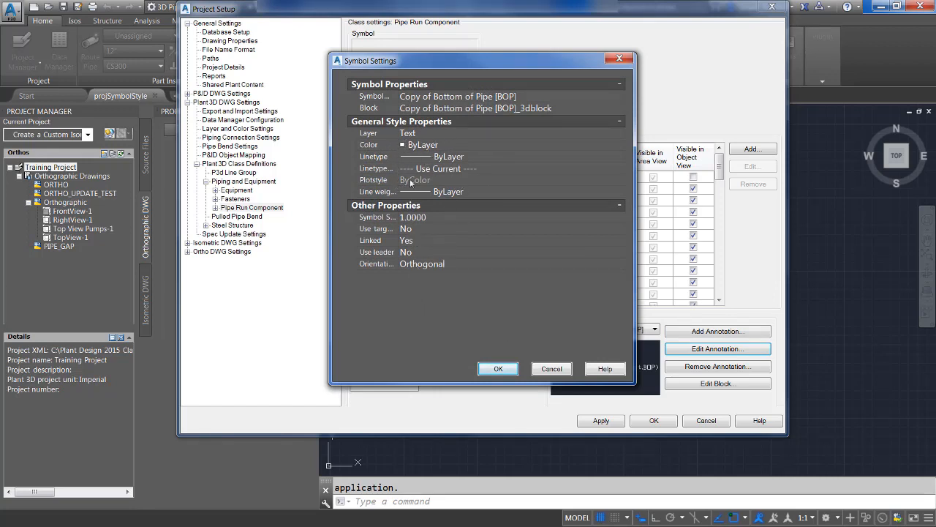
pyautogui.click(498, 368)
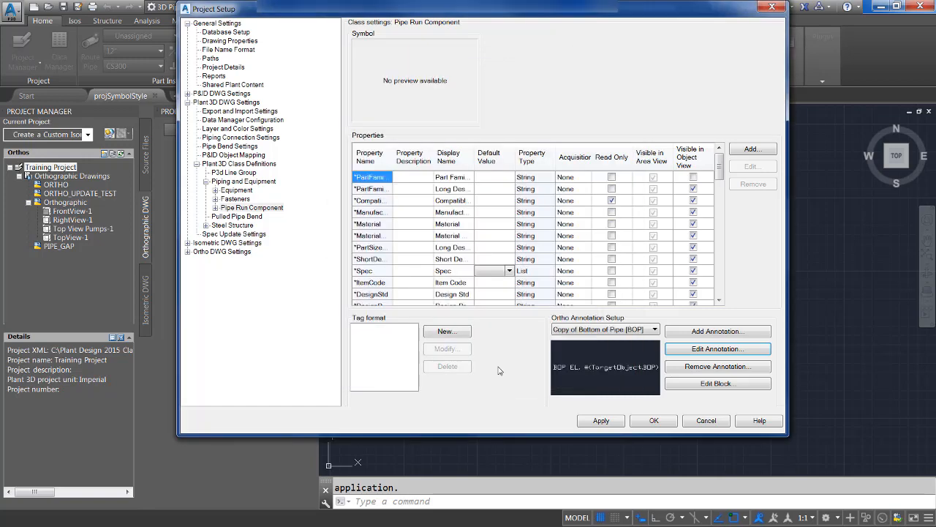
pyautogui.click(707, 385)
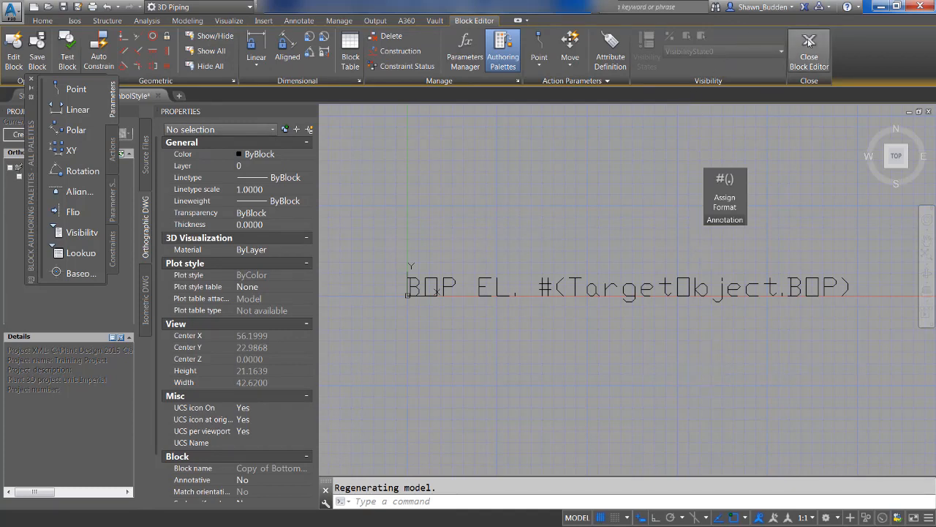
pyautogui.click(809, 42)
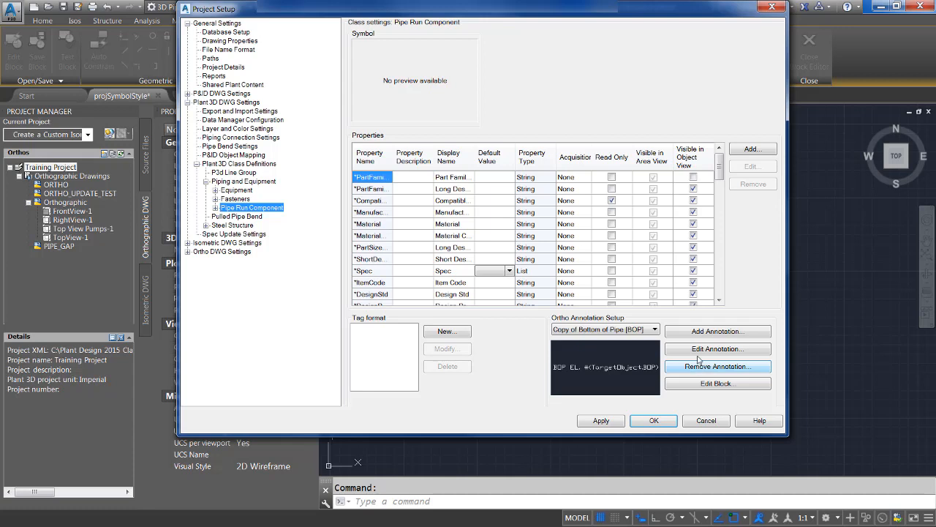
# Set the pipe run component's default annotation style to Copy of Bottom of Pipe [BOP] and widen the Default Value column
pyautogui.moveTo(723, 167); pyautogui.dragTo(722, 291)
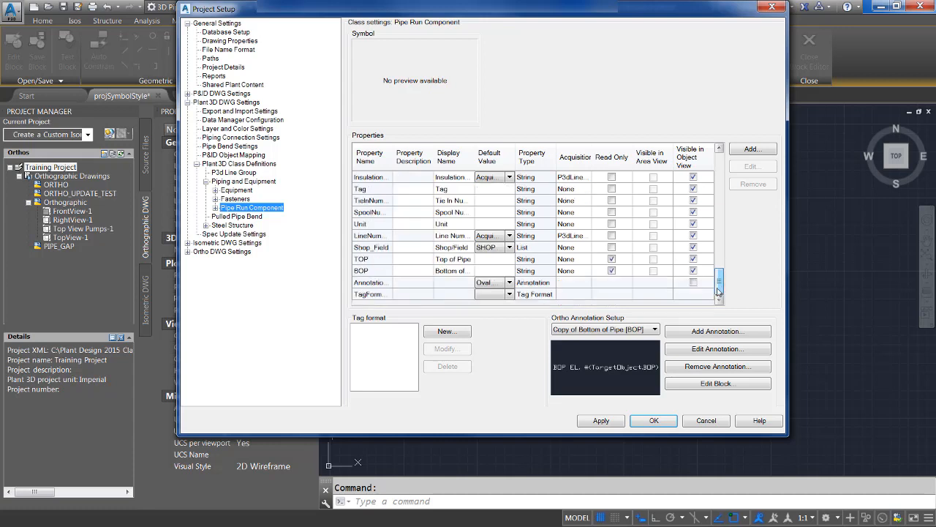
pyautogui.click(509, 283)
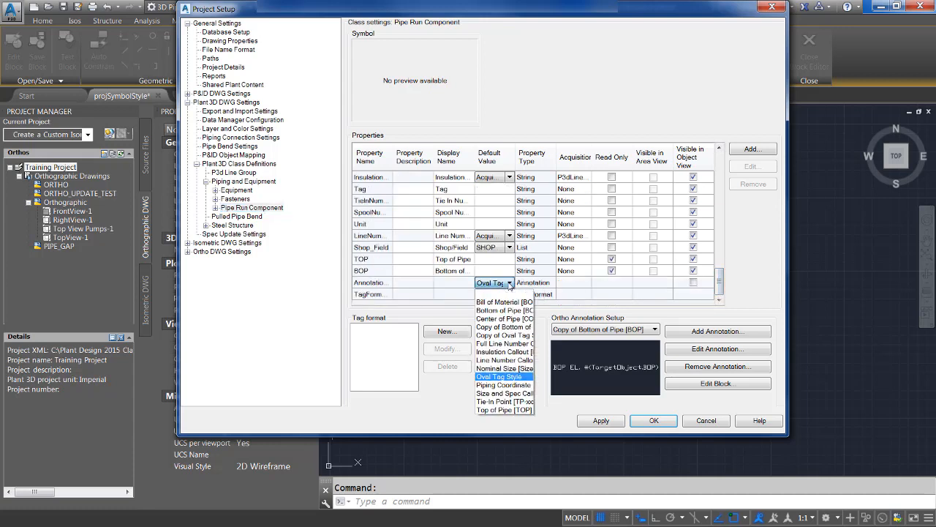
pyautogui.click(498, 327)
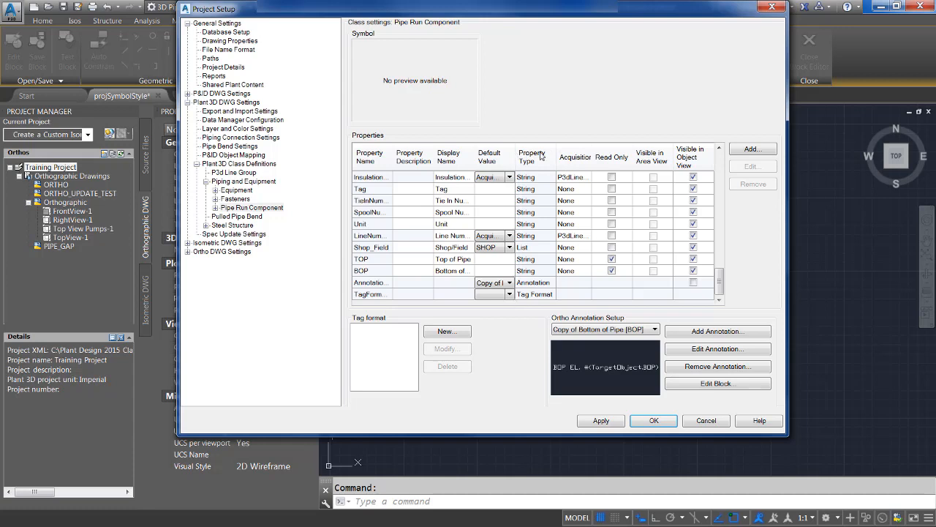
pyautogui.moveTo(516, 157); pyautogui.dragTo(562, 155)
pyautogui.click(519, 292)
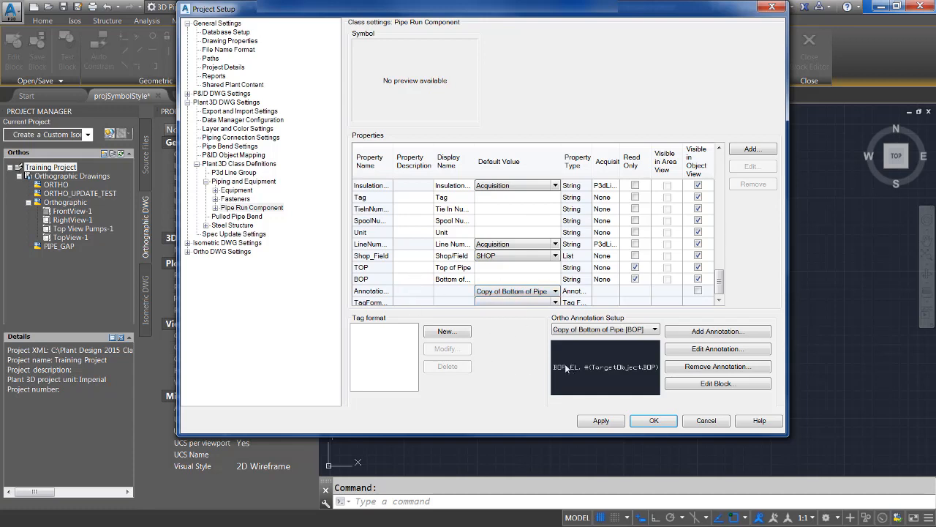
# Set the default annotation style to Bottom of Pipe [BOP] and delete the Copy of Bottom of Pipe [BOP] annotation style
pyautogui.click(555, 291)
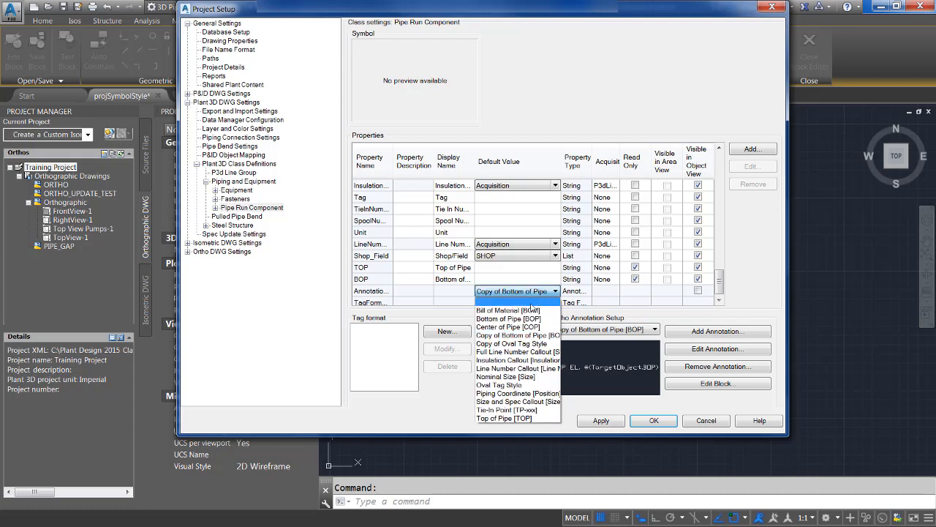
pyautogui.click(510, 319)
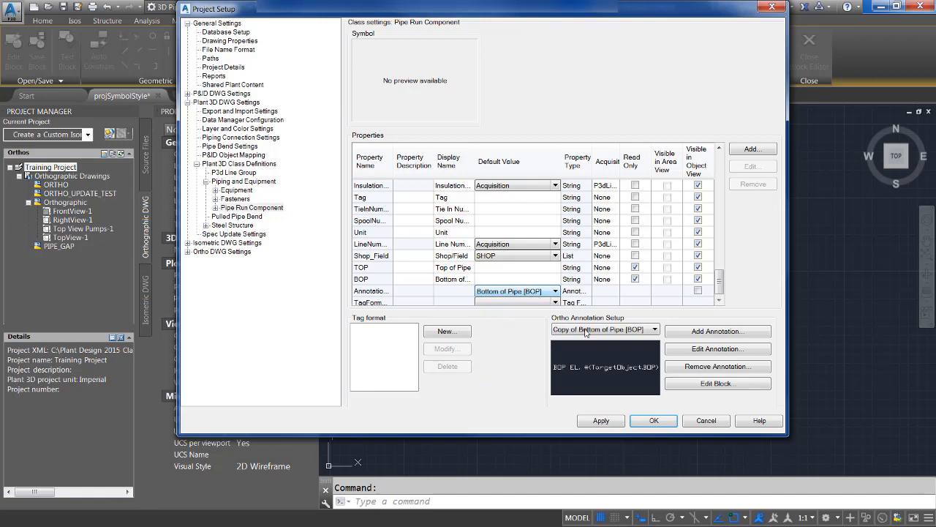
pyautogui.click(710, 370)
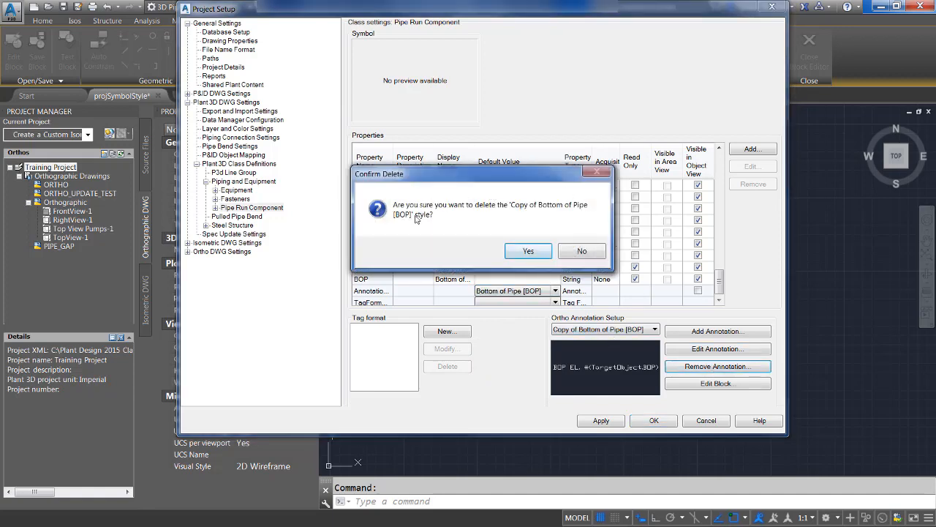
pyautogui.click(528, 252)
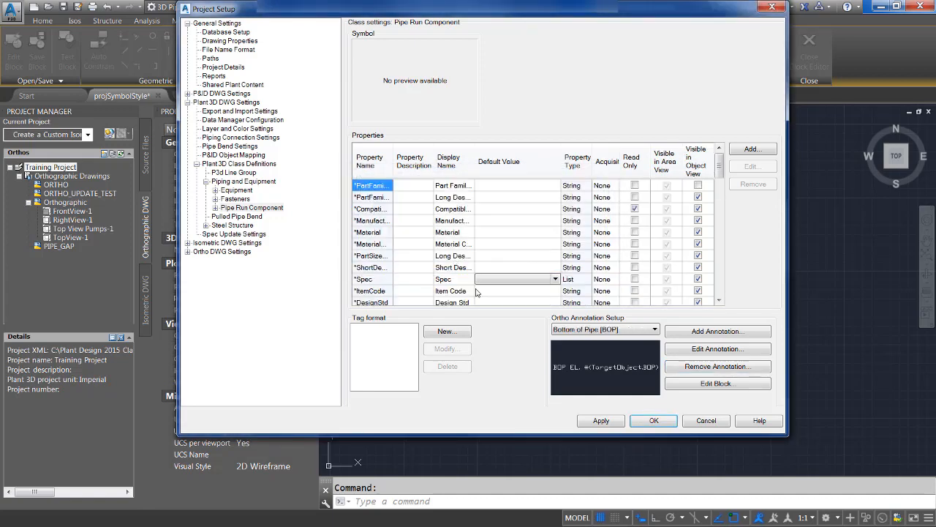